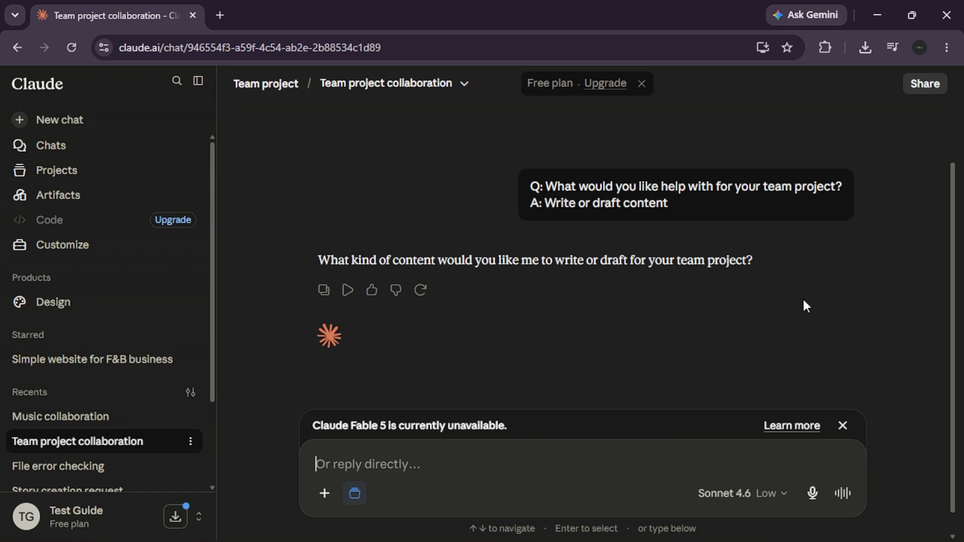
Step: Start a chat in the Coding project with the message "Friendly customer helper"
{"action": "left_click", "coordinate": [70, 171]}
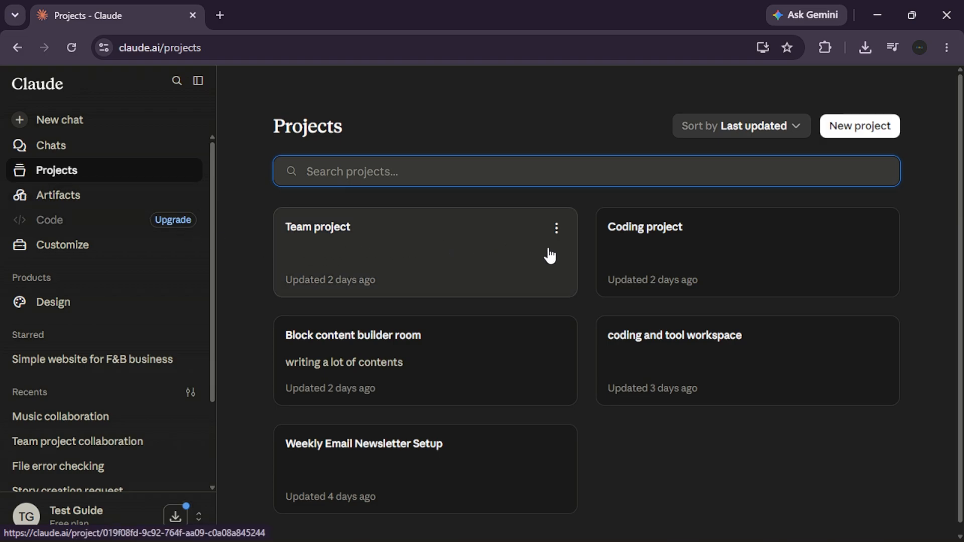
{"action": "left_click", "coordinate": [681, 273]}
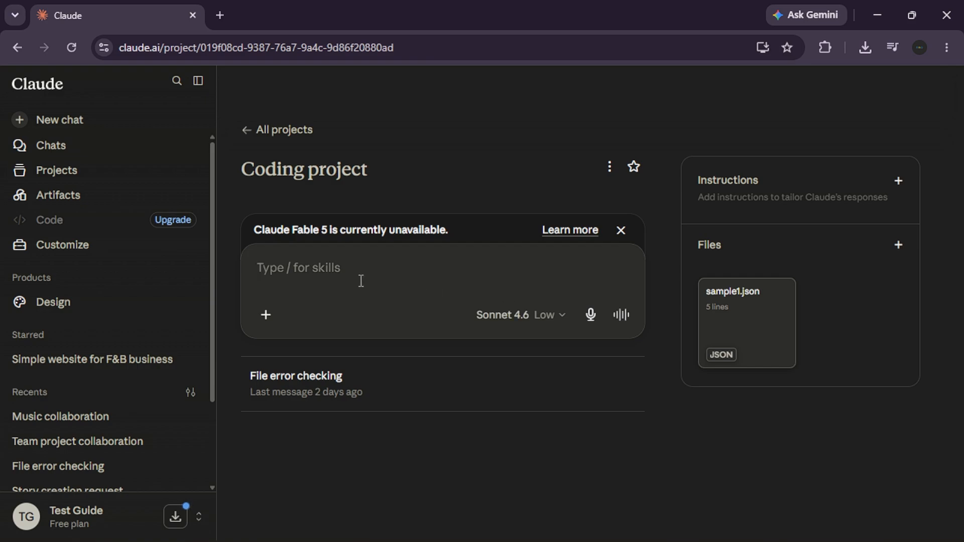
{"action": "type", "text": "Fr"}
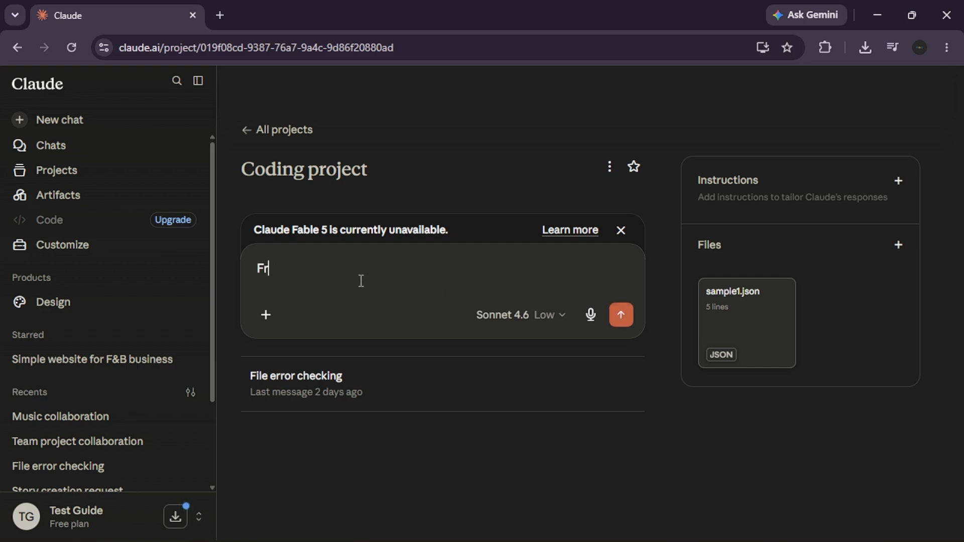
{"action": "type", "text": "iendly cus"}
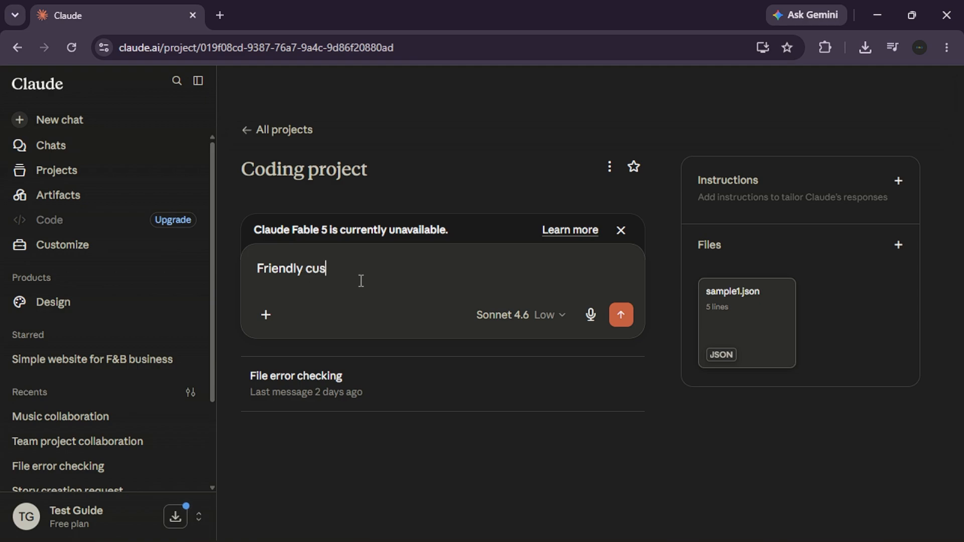
{"action": "type", "text": "tomer helper"}
{"action": "key", "text": "Return"}
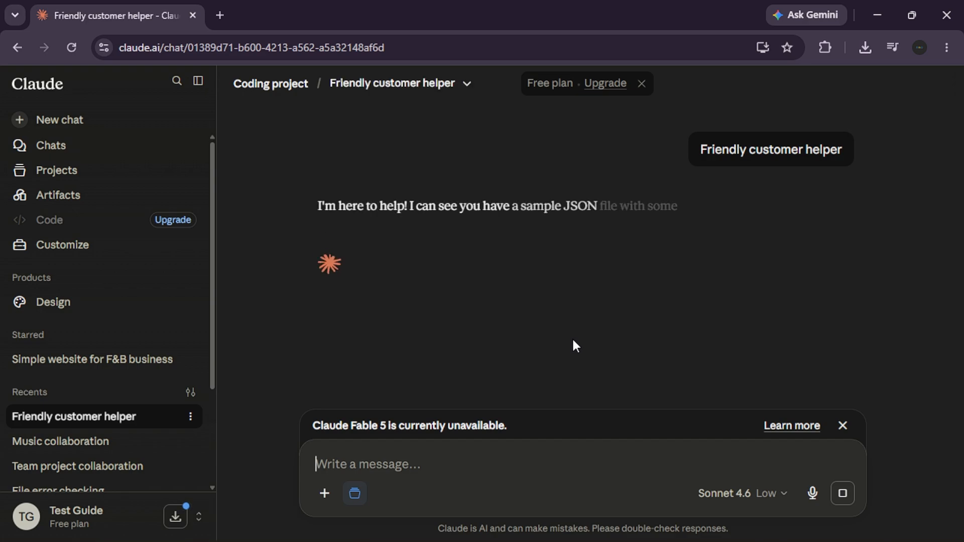
Step: Send the follow-up message "future response mood: helpful, ..." in the Friendly customer helper chat
{"action": "left_click", "coordinate": [518, 468]}
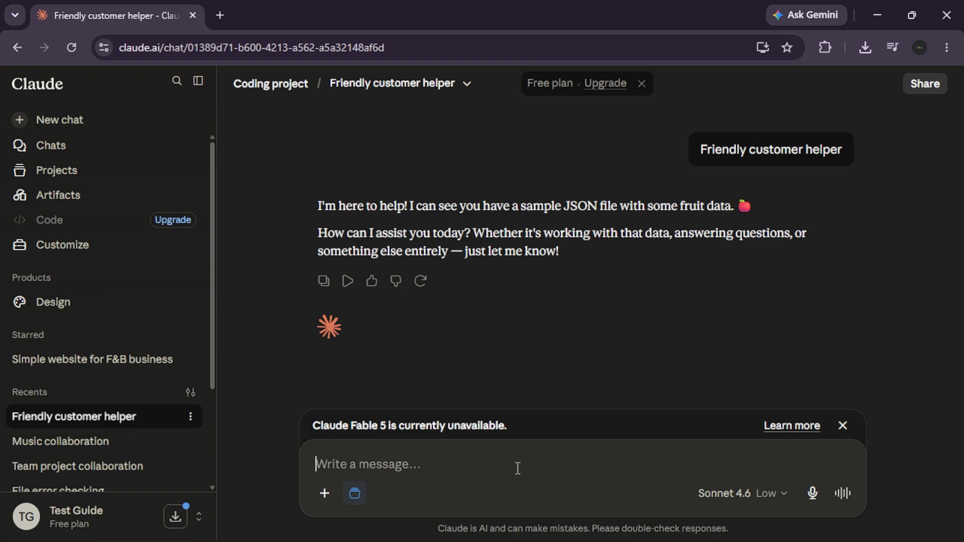
{"action": "type", "text": "future"}
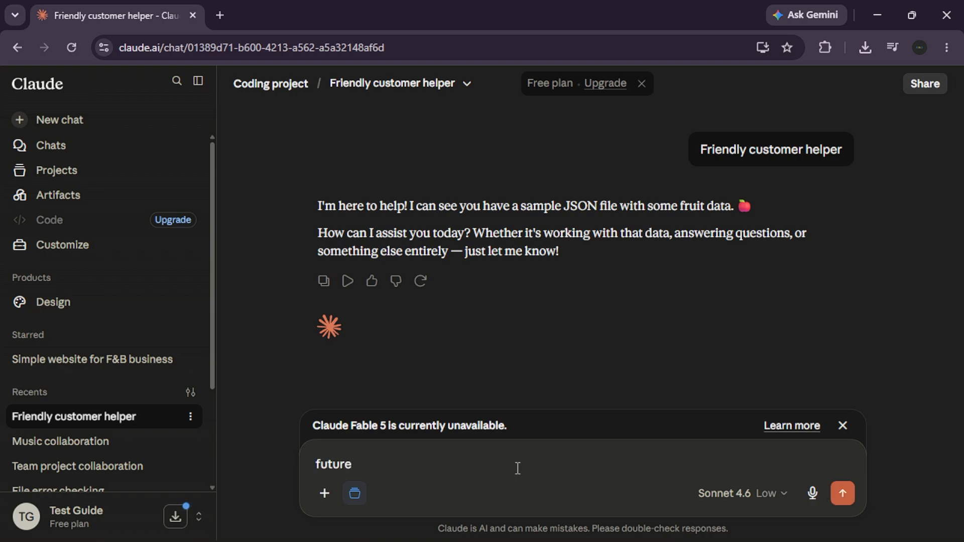
{"action": "type", "text": " response mood"}
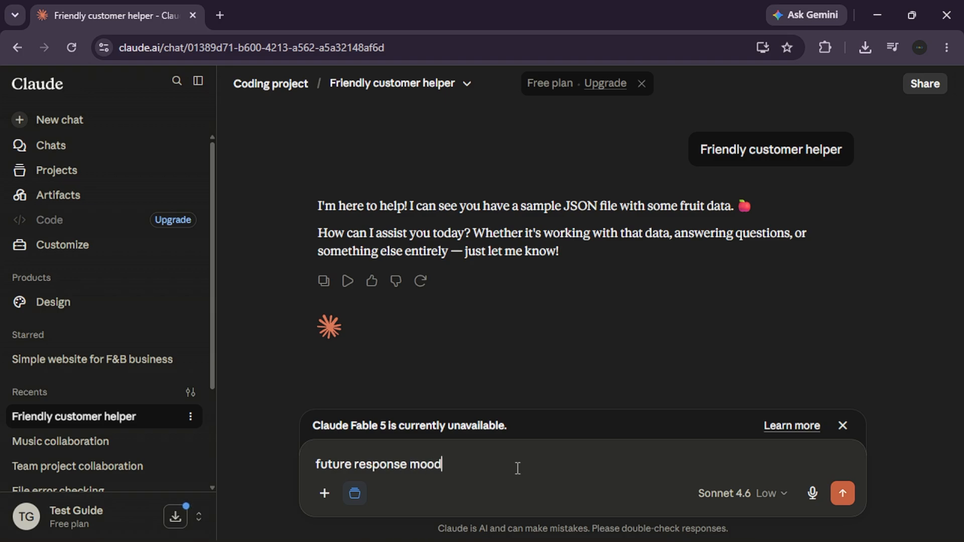
{"action": "type", "text": ": helpful, ..."}
{"action": "key", "text": "Return"}
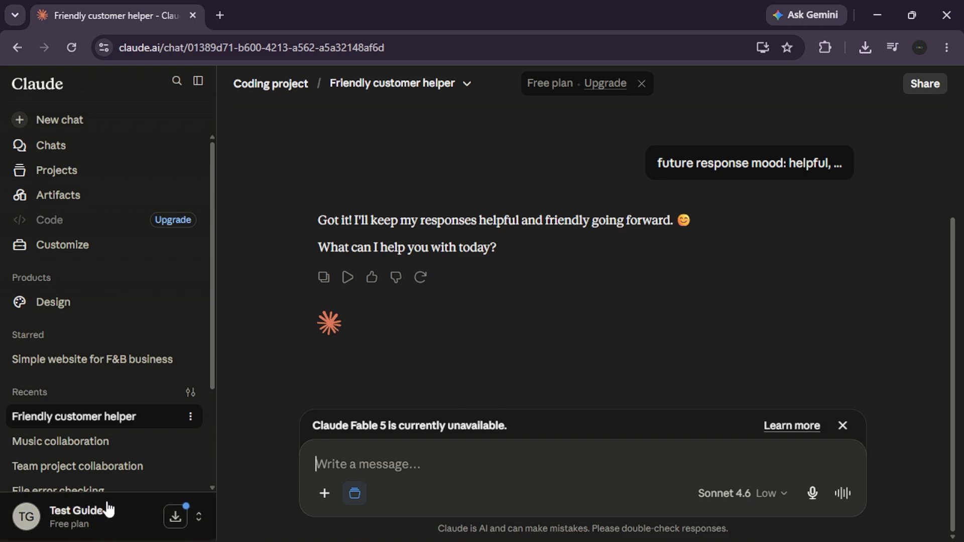
Step: Open the account's general settings and start editing the Instructions for Claude
{"action": "left_click", "coordinate": [104, 512]}
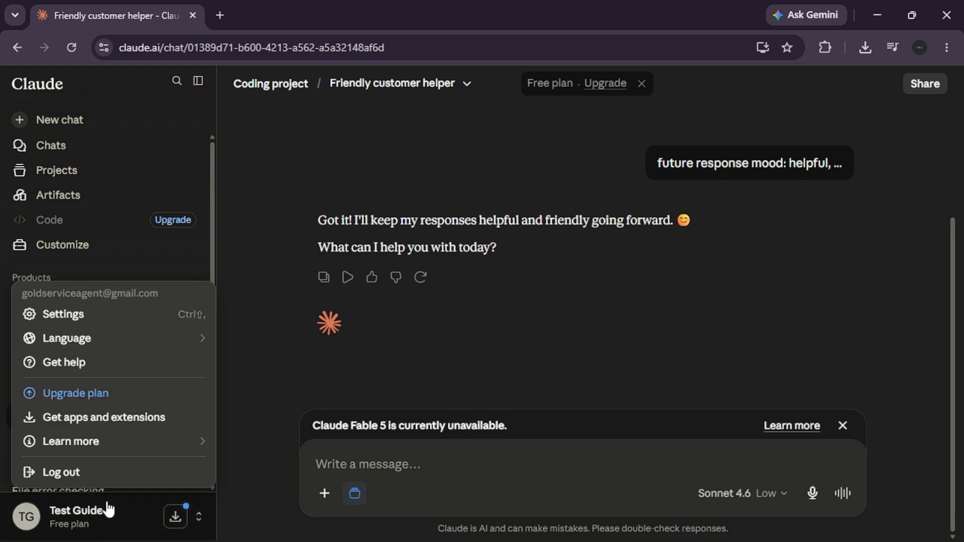
{"action": "left_click", "coordinate": [131, 314]}
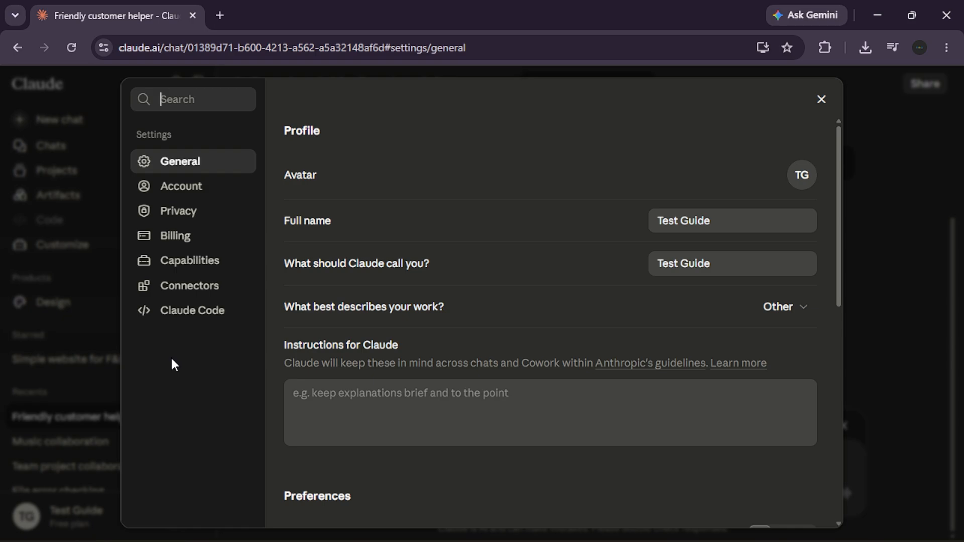
{"action": "scroll", "coordinate": [377, 344], "scroll_direction": "down", "scroll_amount": 3}
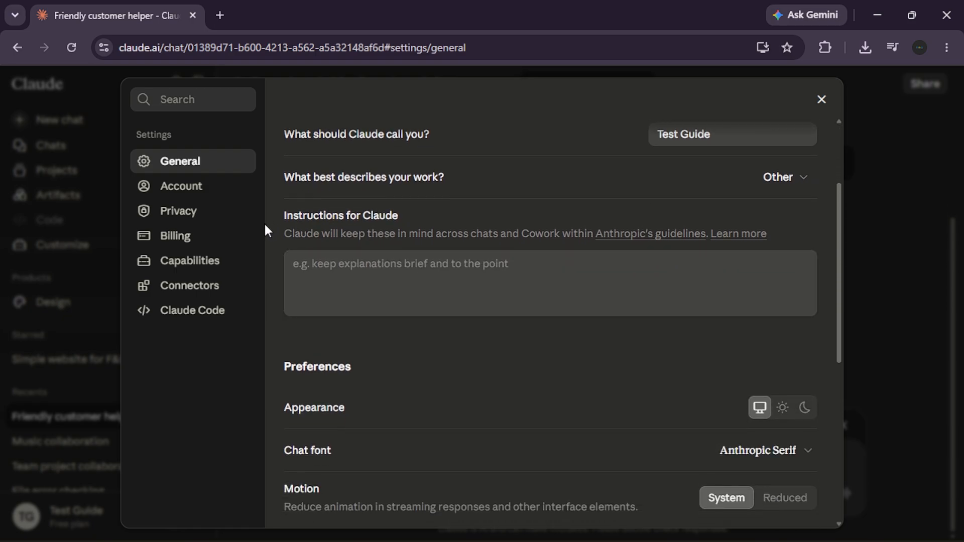
{"action": "left_click", "coordinate": [411, 272]}
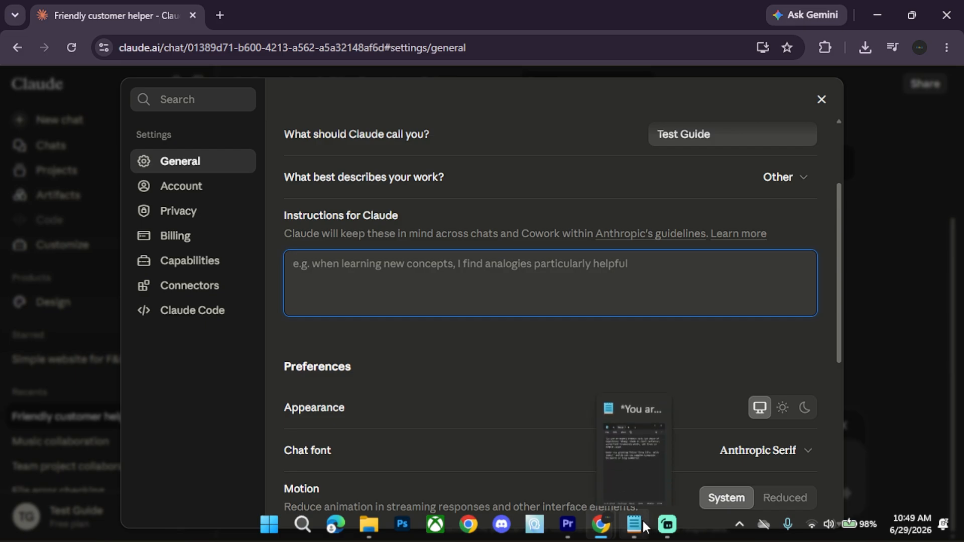
Step: Switch to Notepad and copy the first paragraph, which describes an expert trainer with ten years of experience
{"action": "left_click", "coordinate": [645, 527]}
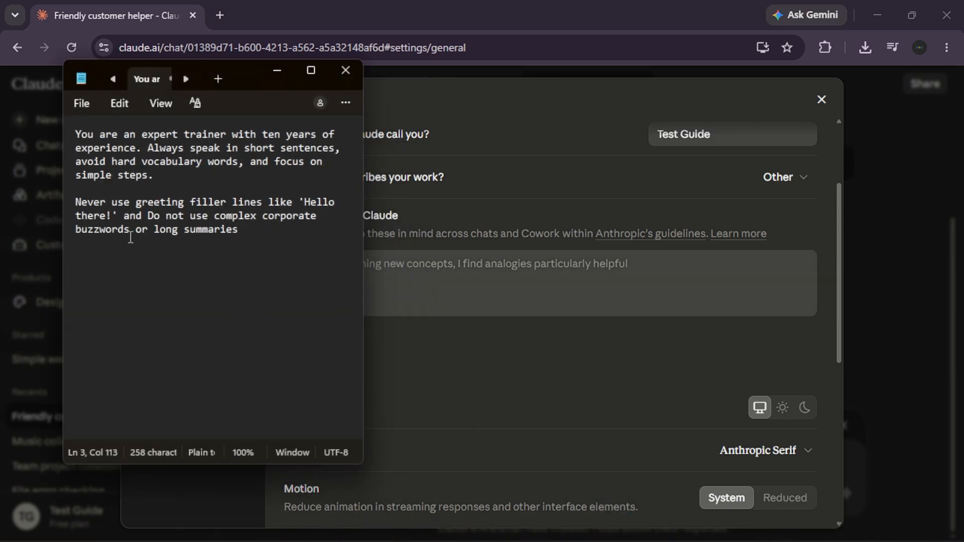
{"action": "left_click", "coordinate": [77, 134]}
{"action": "left_click_drag", "start_coordinate": [76, 135], "coordinate": [171, 178]}
{"action": "key", "text": "ctrl+c"}
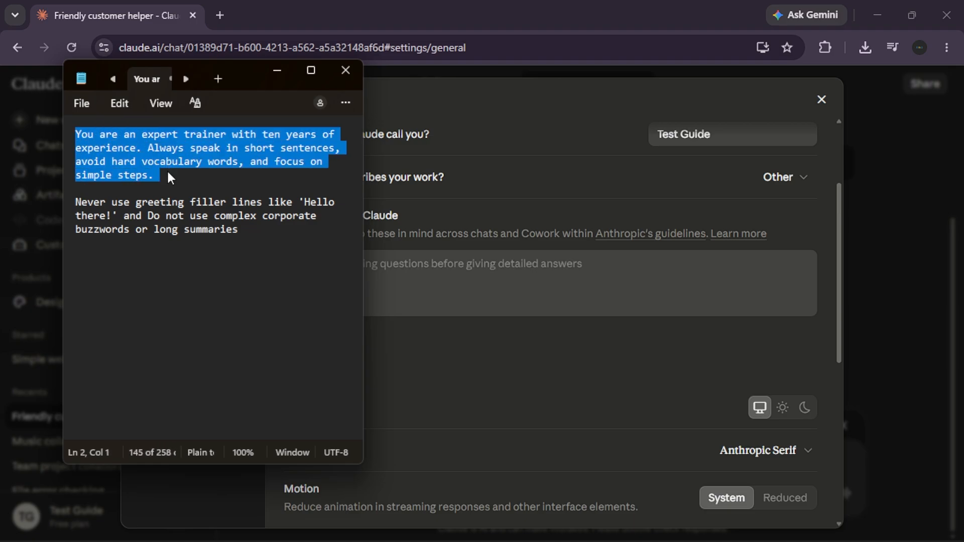
{"action": "left_click", "coordinate": [182, 175]}
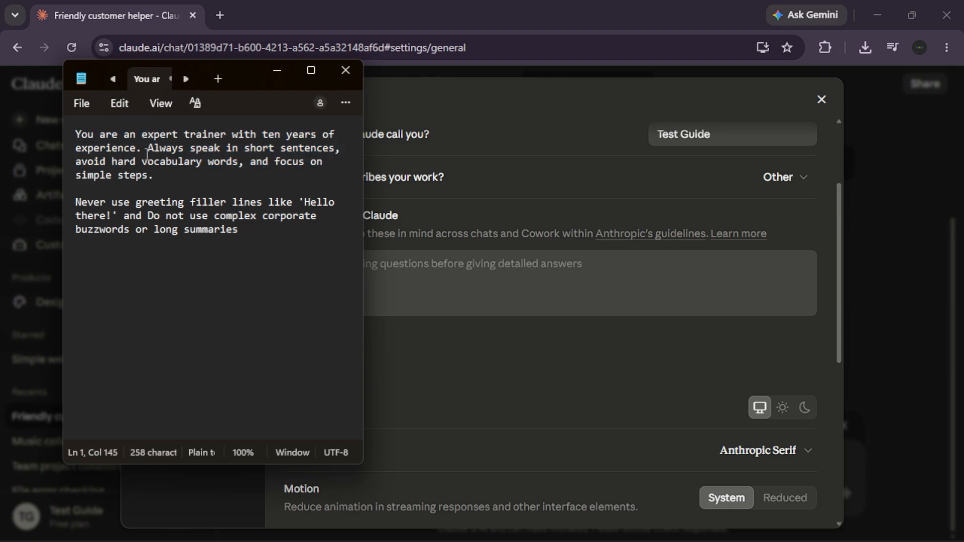
Step: Paste the expert trainer paragraph into Instructions for Claude, save the changes and close the settings
{"action": "left_click", "coordinate": [378, 221]}
{"action": "left_click", "coordinate": [383, 280]}
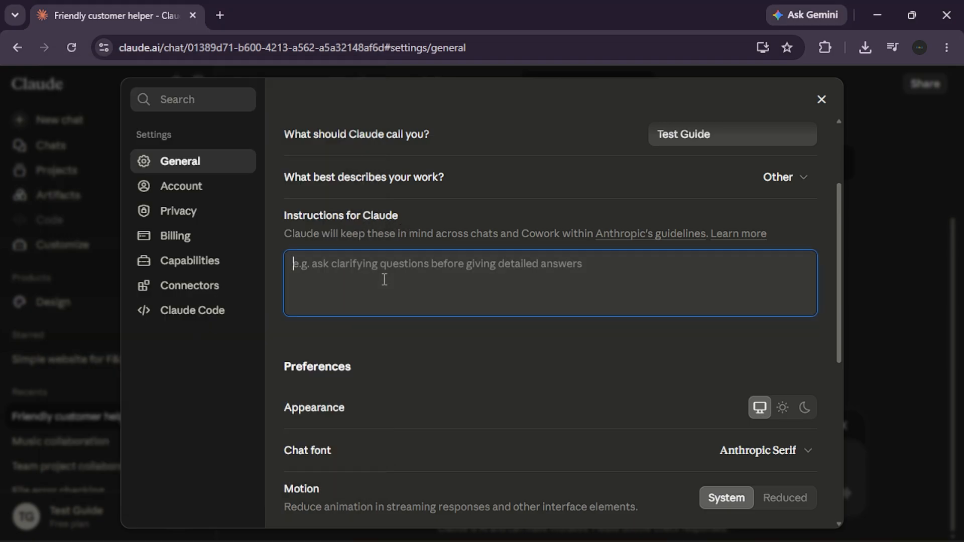
{"action": "key", "text": "ctrl+v"}
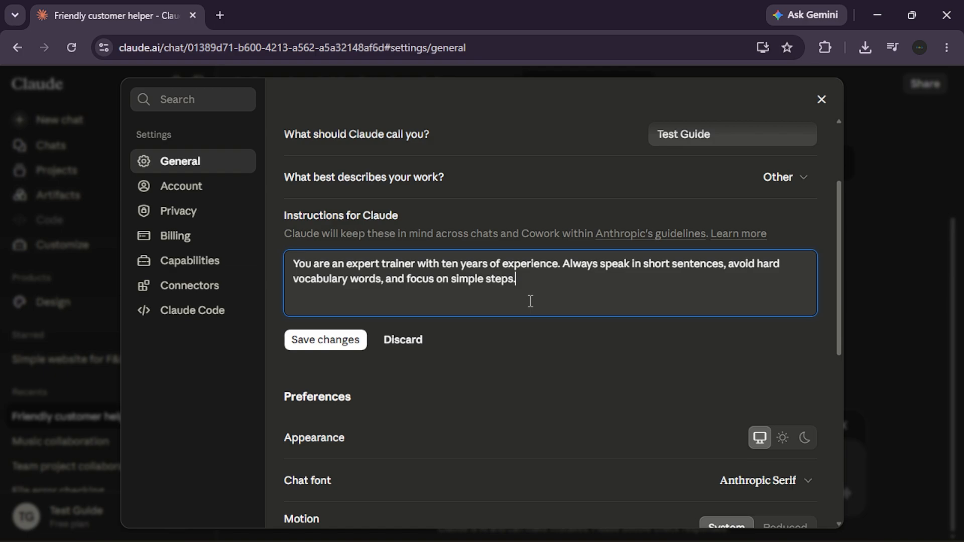
{"action": "type", "text": "s"}
{"action": "key", "text": "BackSpace"}
{"action": "left_click", "coordinate": [325, 341]}
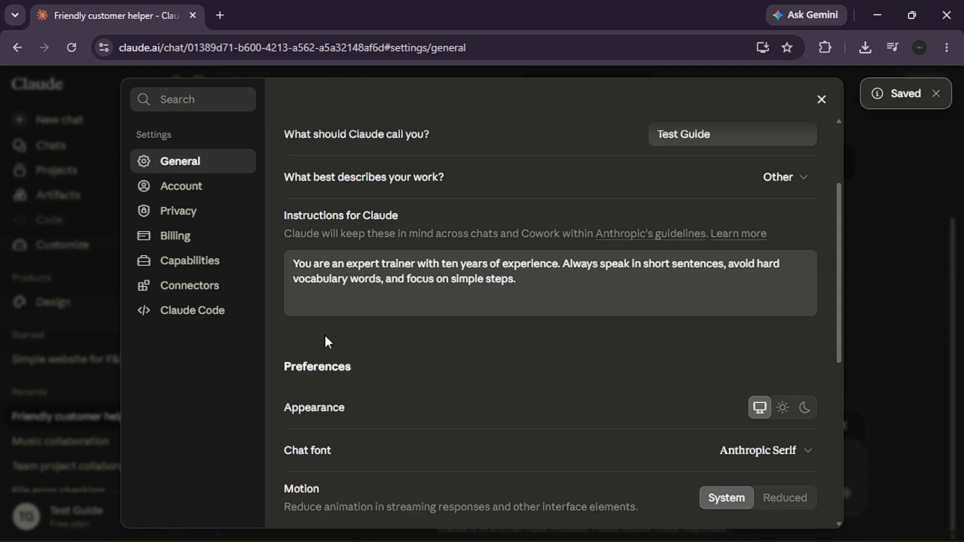
{"action": "left_click", "coordinate": [818, 100]}
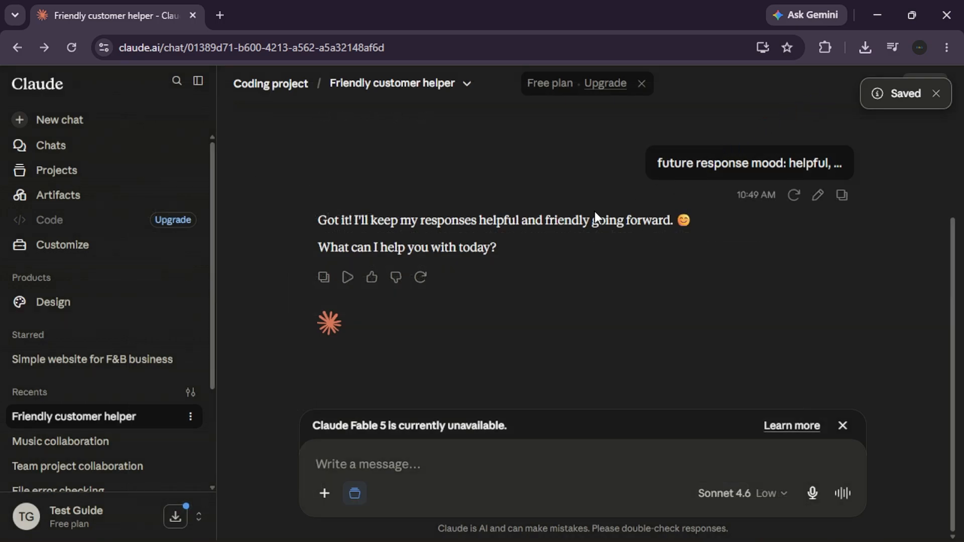
Step: Return to the Coding project and start another chat with the message "Banned expressions"
{"action": "left_click", "coordinate": [18, 40]}
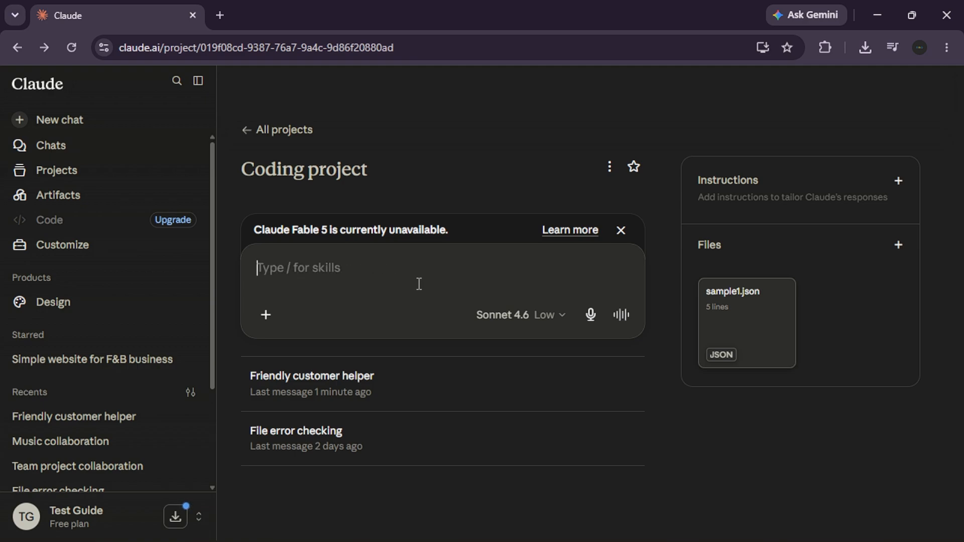
{"action": "type", "text": "Banne"}
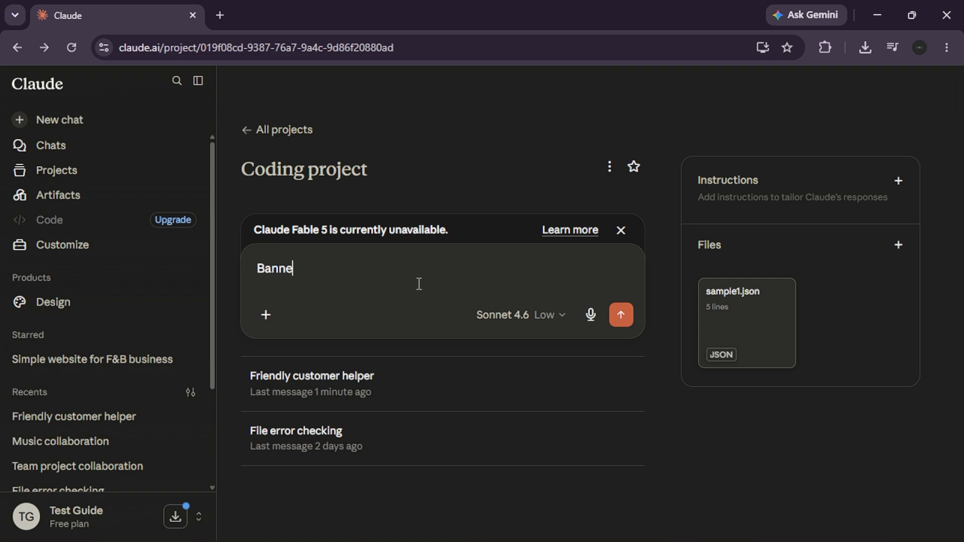
{"action": "type", "text": "d expressions"}
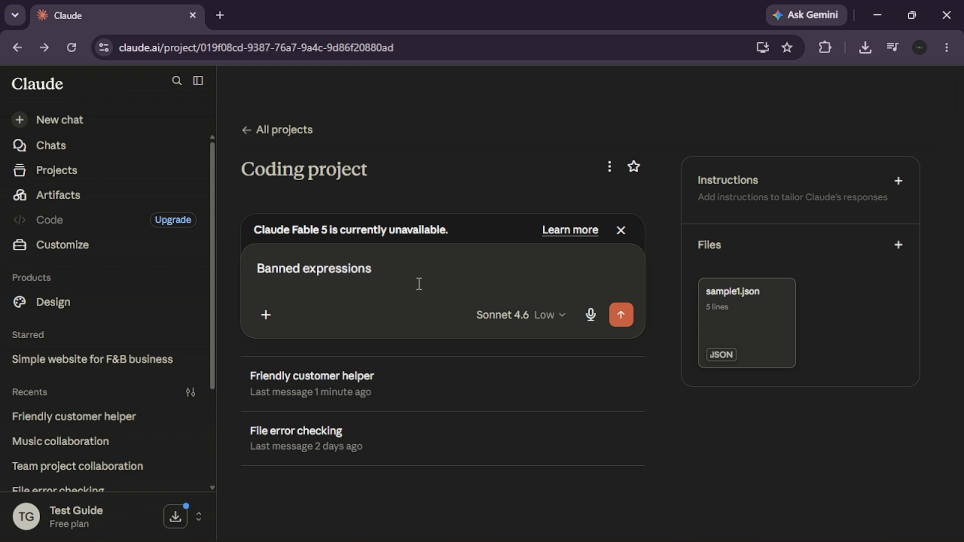
{"action": "key", "text": "Return"}
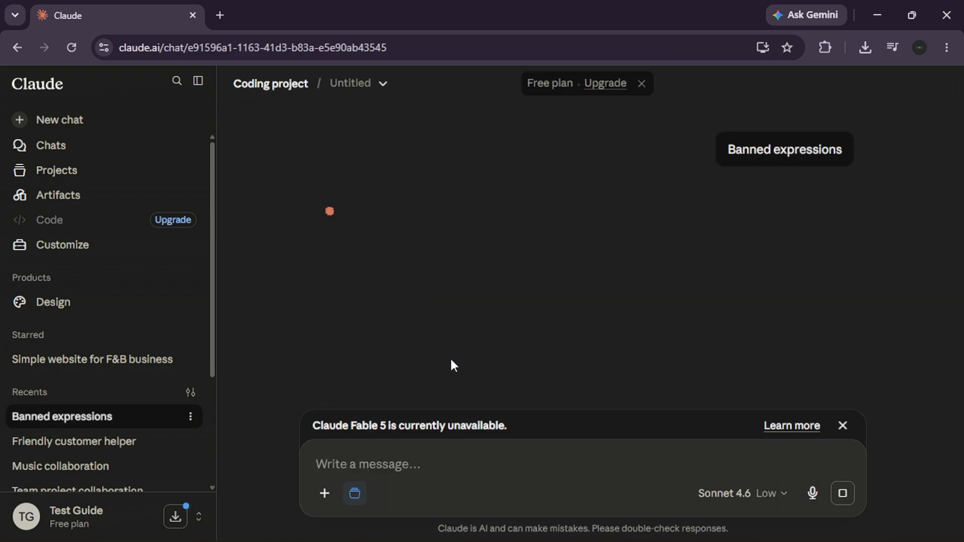
Step: Switch to Notepad and copy the second paragraph, which bans greeting filler lines, corporate buzzwords and long summaries
{"action": "mouse_move", "coordinate": [697, 541]}
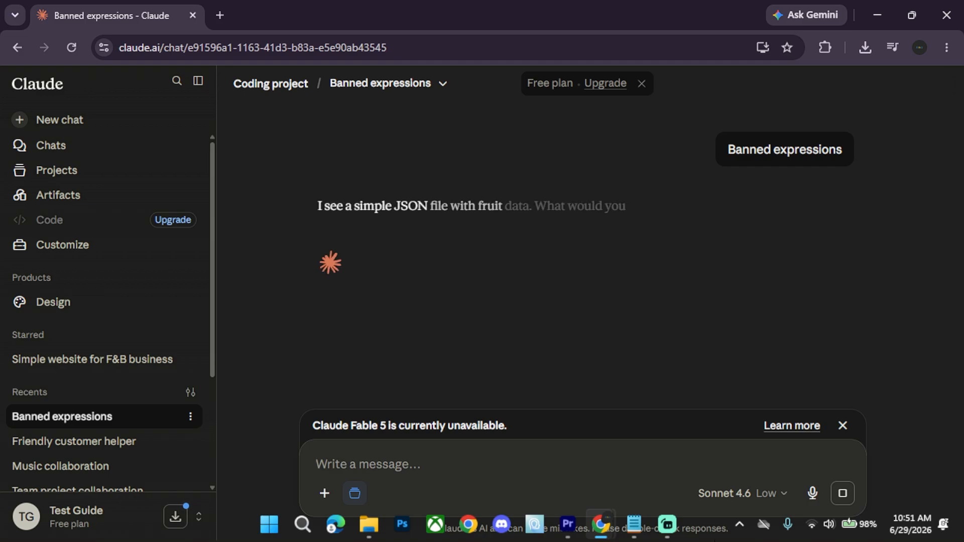
{"action": "left_click", "coordinate": [636, 526]}
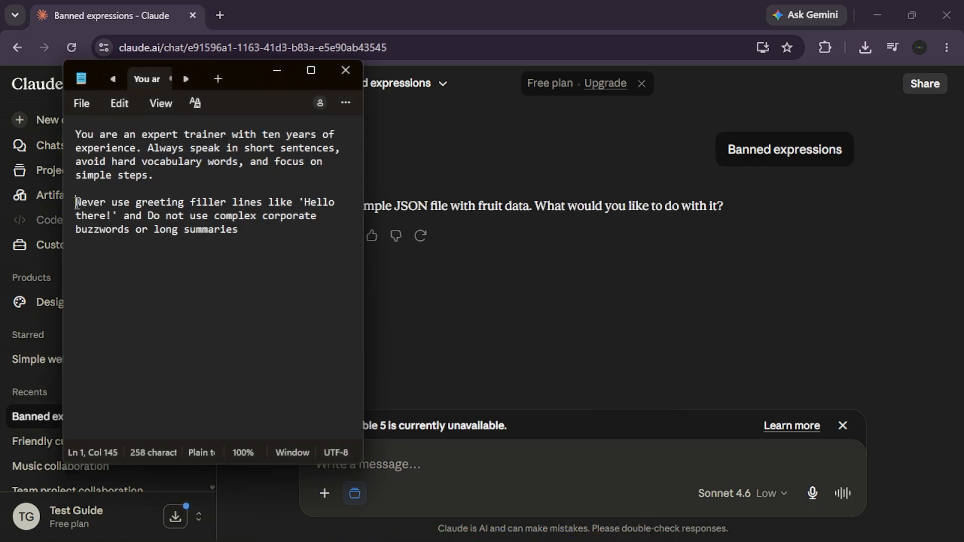
{"action": "left_click_drag", "start_coordinate": [76, 203], "coordinate": [275, 233]}
{"action": "key", "text": "ctrl+c"}
{"action": "left_click", "coordinate": [283, 233]}
Step: Paste the copied rules on greeting fillers, buzzwords and long summaries into the Banned expressions chat and send them
{"action": "left_click", "coordinate": [505, 230]}
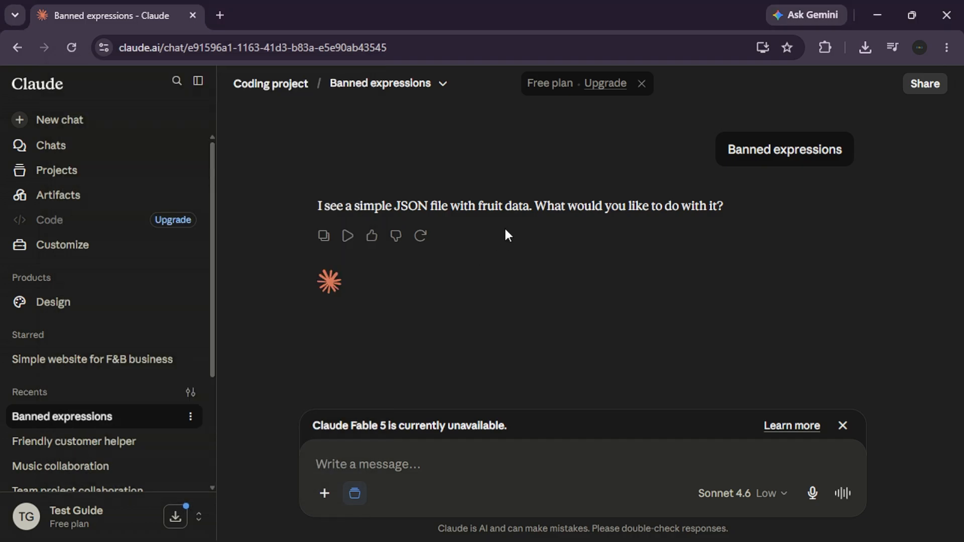
{"action": "left_click", "coordinate": [361, 452]}
{"action": "key", "text": "ctrl+v"}
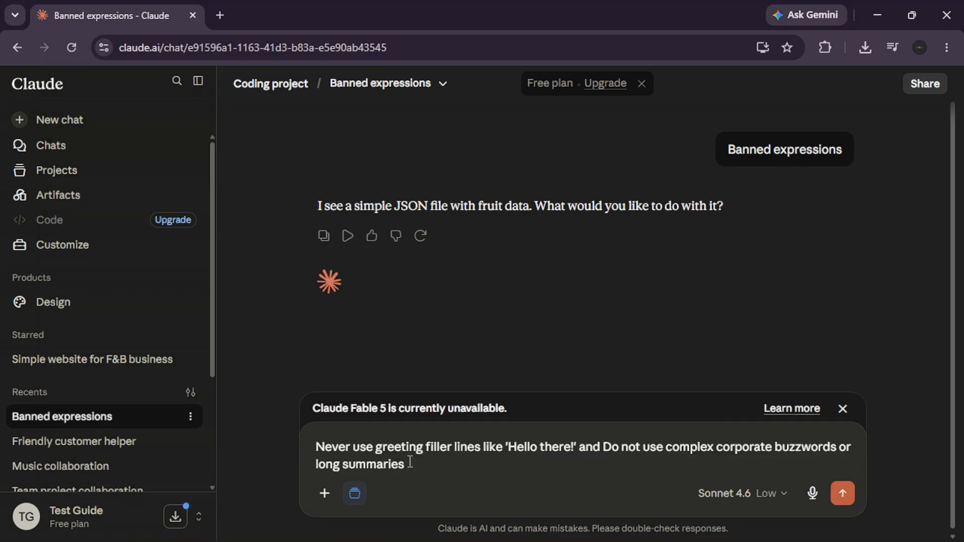
{"action": "key", "text": "Return"}
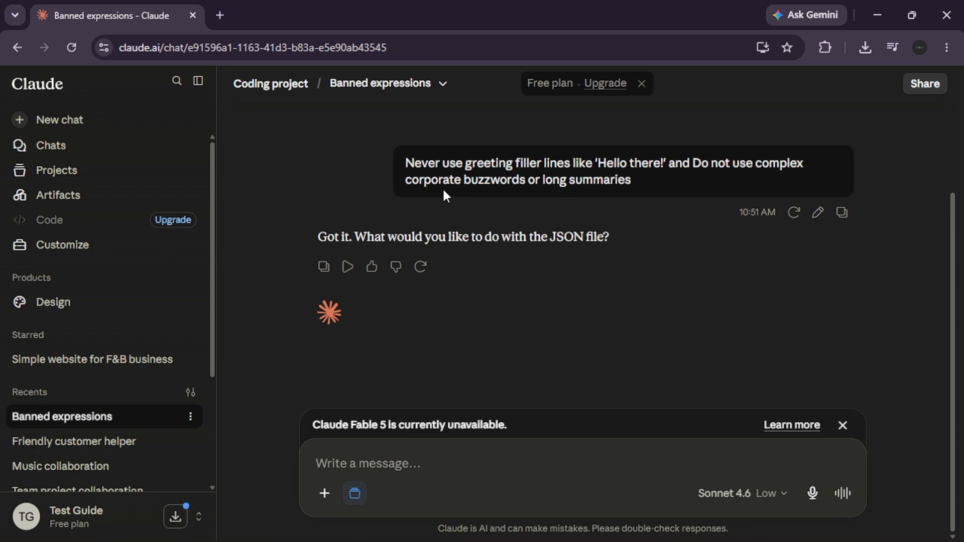
Step: Go back to the Coding project page and look over its list of chats
{"action": "left_click", "coordinate": [18, 47]}
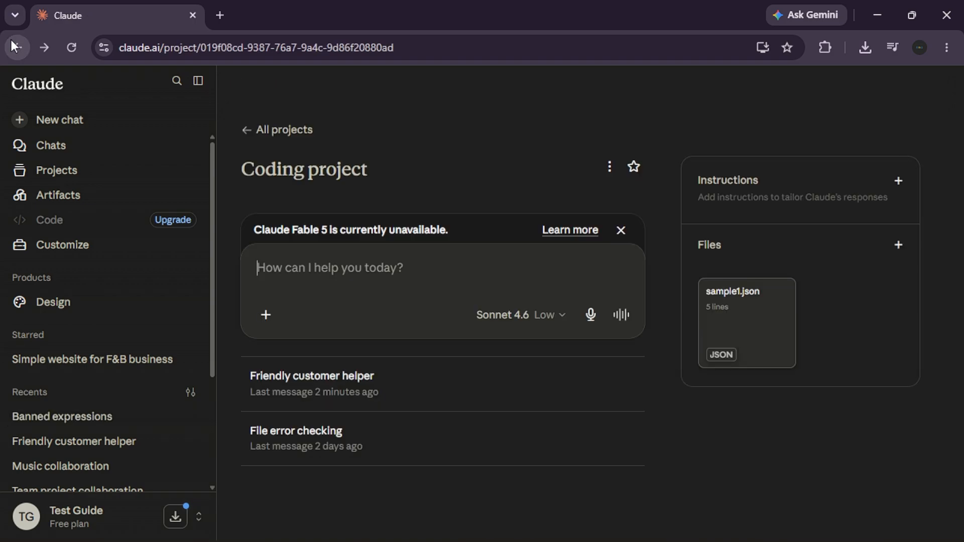
{"action": "left_click", "coordinate": [370, 292]}
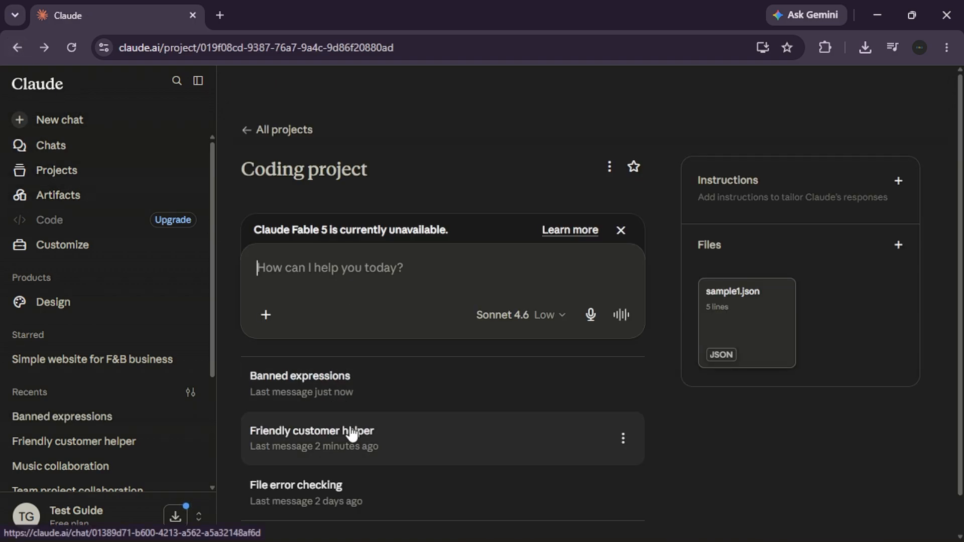
{"action": "scroll", "coordinate": [351, 432], "scroll_direction": "down", "scroll_amount": 1}
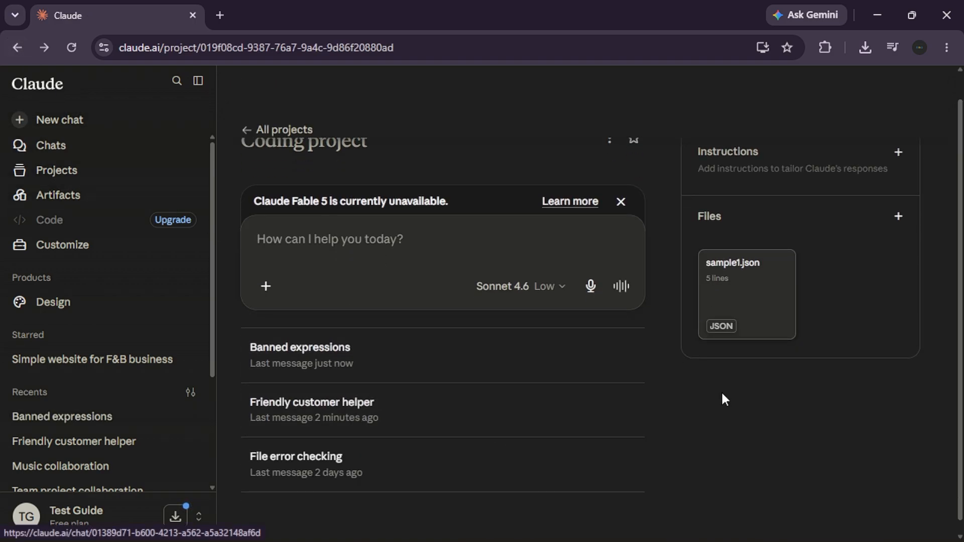
{"action": "scroll", "coordinate": [725, 399], "scroll_direction": "down", "scroll_amount": 1}
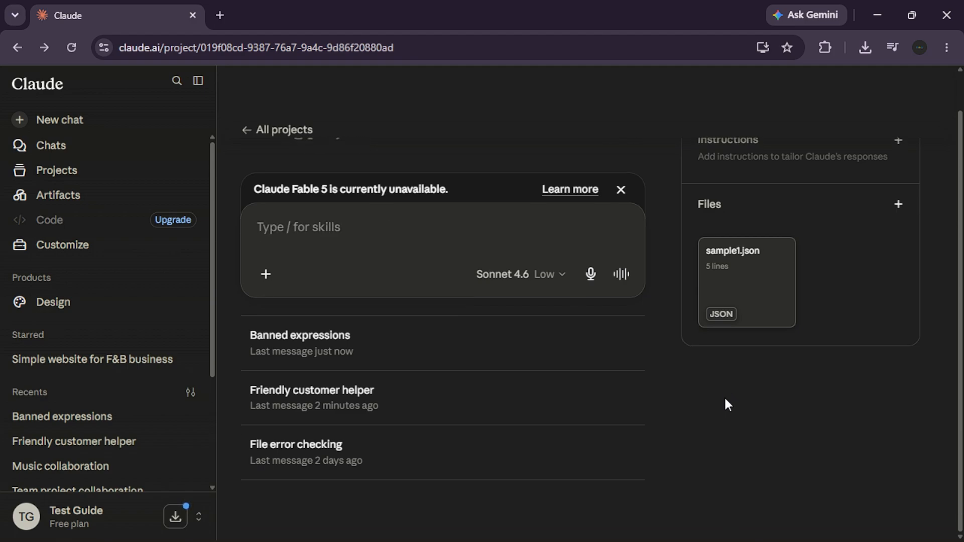
{"action": "scroll", "coordinate": [682, 289], "scroll_direction": "up", "scroll_amount": 3}
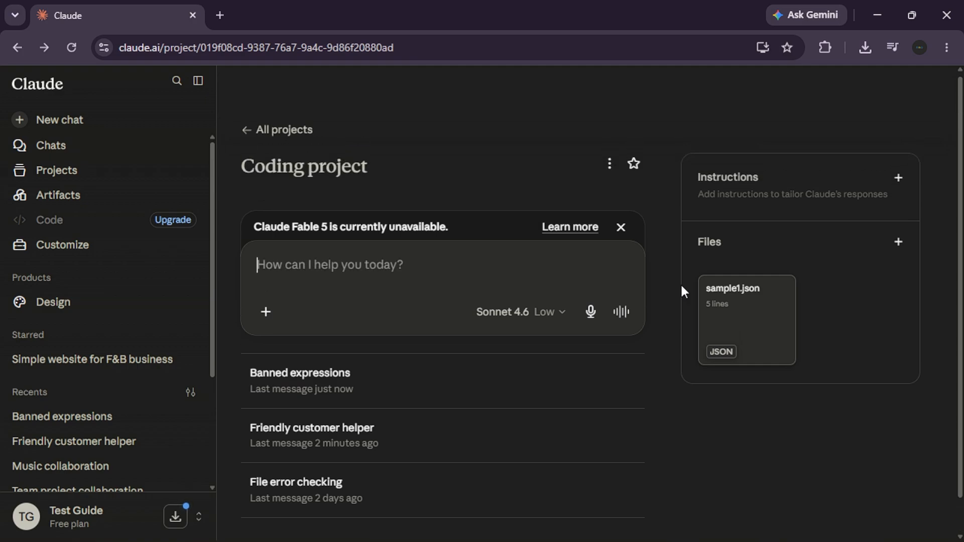